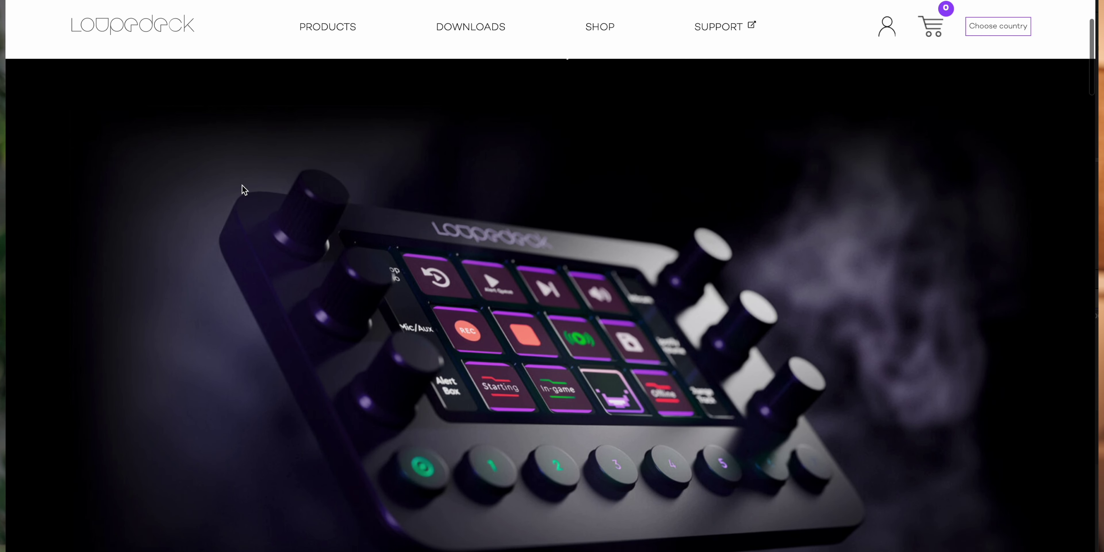
Scroll the Loupedeck Marketplace page down to the macOS Profiles section.
{"action": "scroll", "coordinate": [242, 186], "scroll_direction": "down", "scroll_amount": 8}
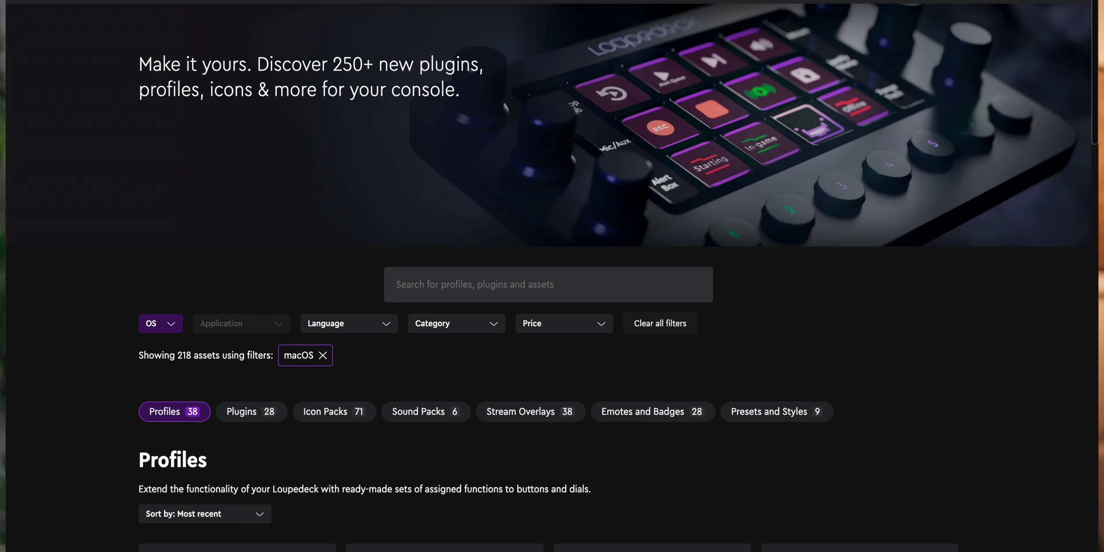
{"action": "scroll", "coordinate": [909, 358], "scroll_direction": "down", "scroll_amount": 8}
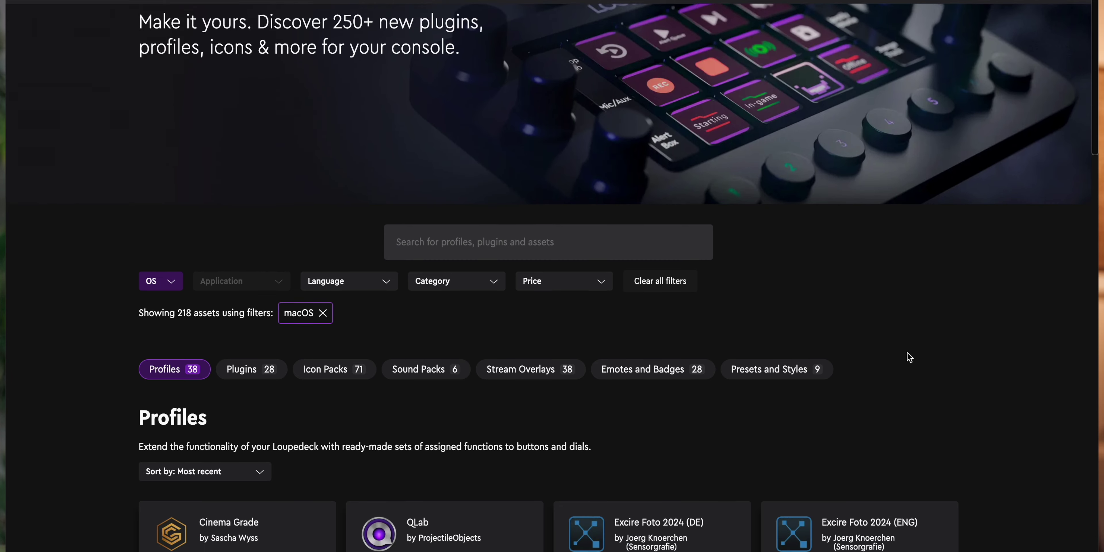
{"action": "scroll", "coordinate": [909, 358], "scroll_direction": "down", "scroll_amount": 10}
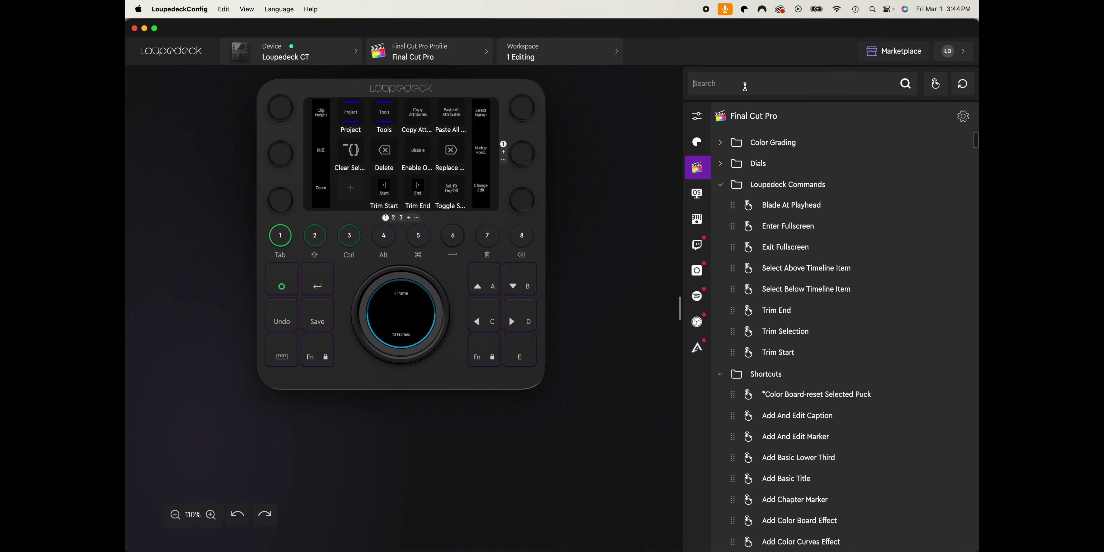
Search 'blade' and place the Dials > Blade At Playhead action on the empty touchscreen button.
{"action": "type", "text": "blade"}
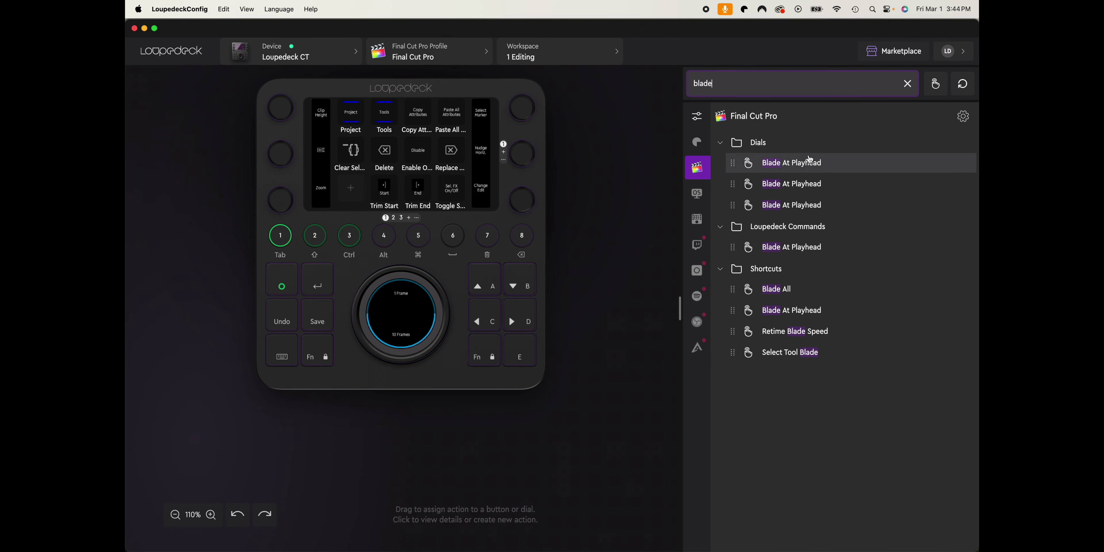
{"action": "left_click_drag", "start_coordinate": [793, 163], "coordinate": [652, 162]}
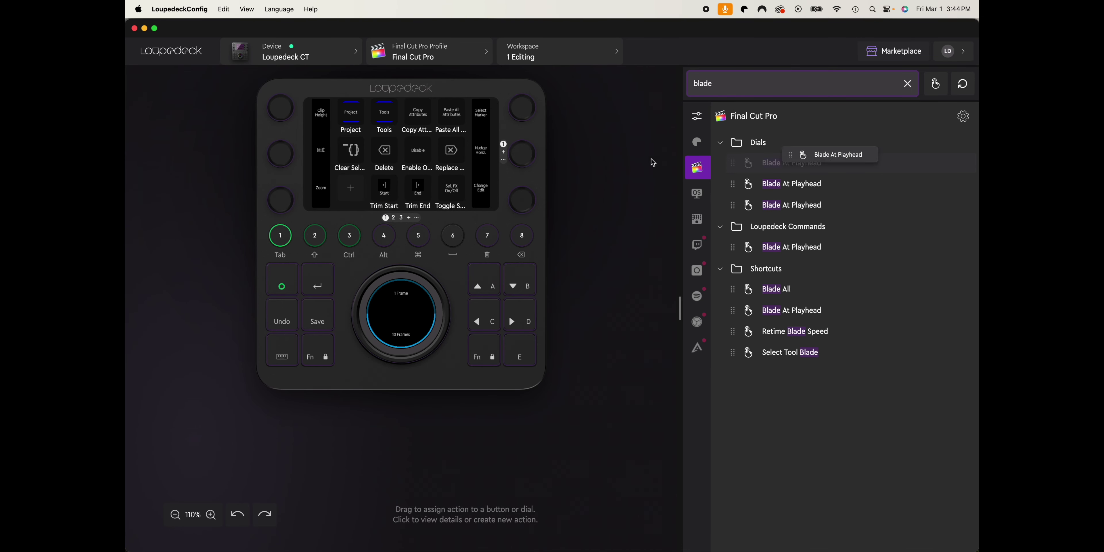
{"action": "left_click_drag", "start_coordinate": [332, 185], "coordinate": [346, 191]}
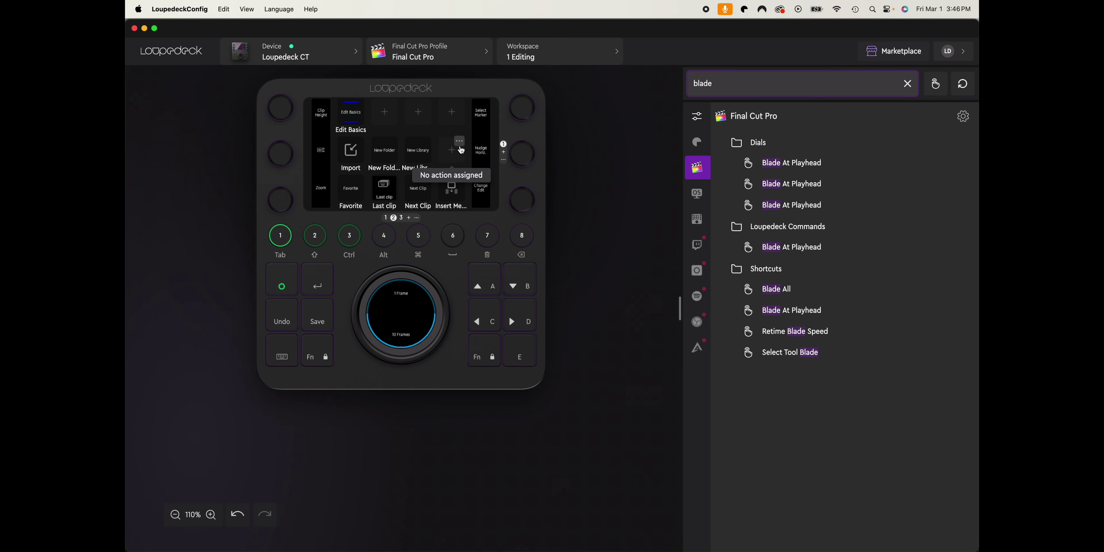
Create a custom Keyboard Shortcut action named 'Append to end' in the empty second-page slot.
{"action": "left_click", "coordinate": [459, 142]}
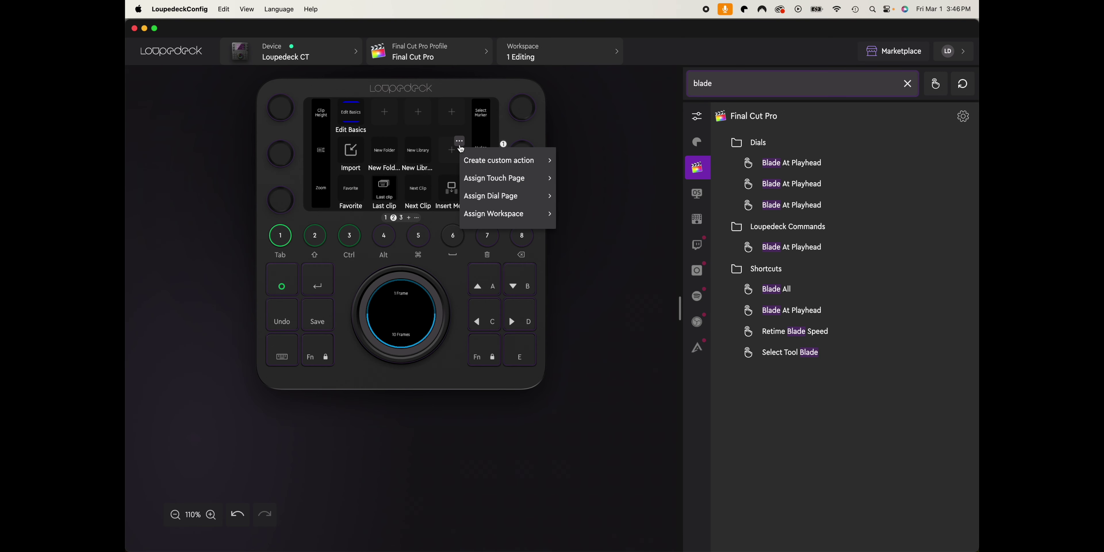
{"action": "mouse_move", "coordinate": [479, 161]}
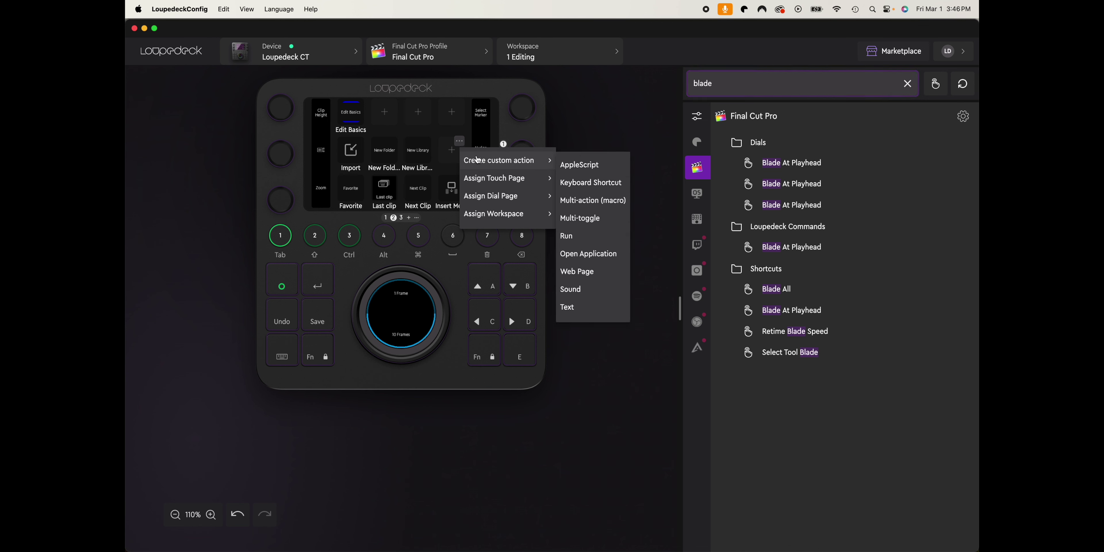
{"action": "left_click", "coordinate": [612, 181]}
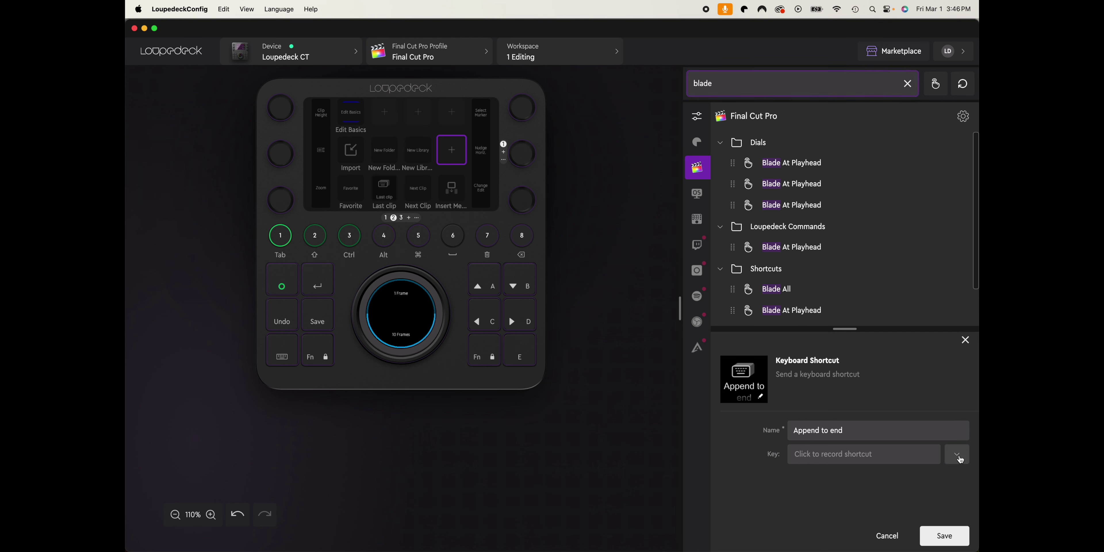
{"action": "left_click", "coordinate": [957, 455]}
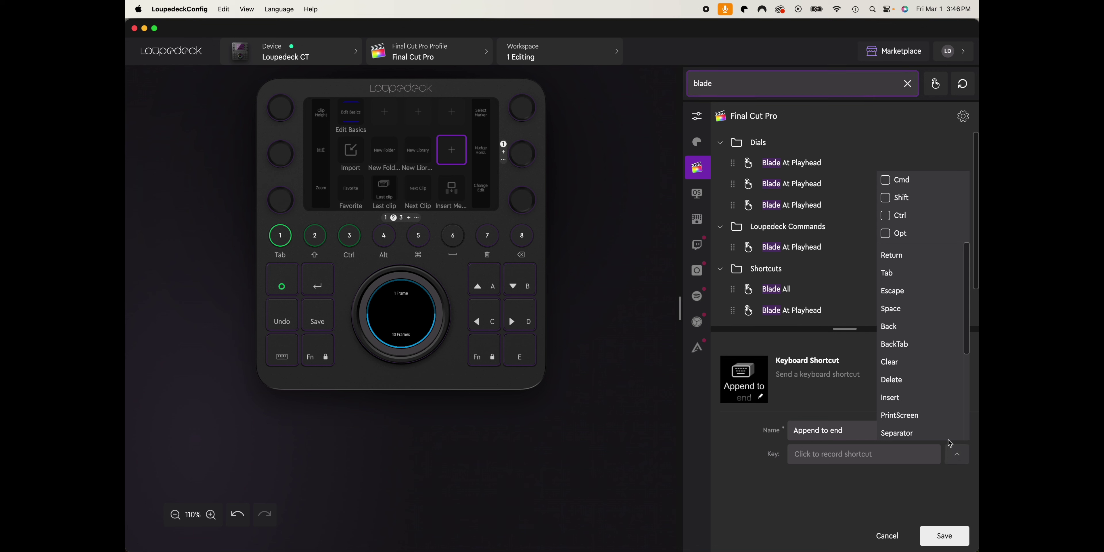
{"action": "mouse_move", "coordinate": [926, 357]}
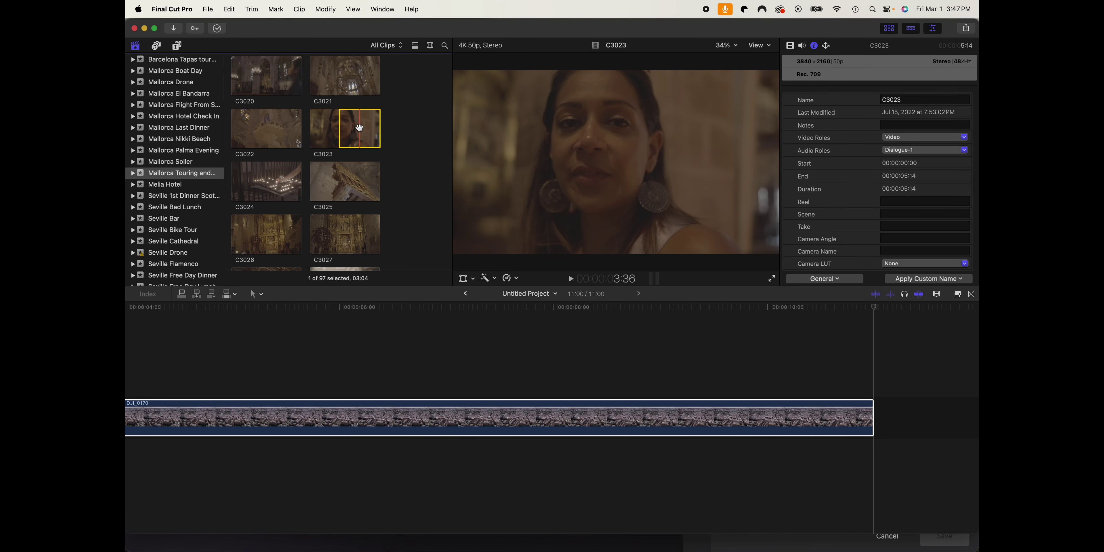
Append C3023 after the aerial clip with E, then move the playhead back into the aerial clip.
{"action": "key", "text": "e"}
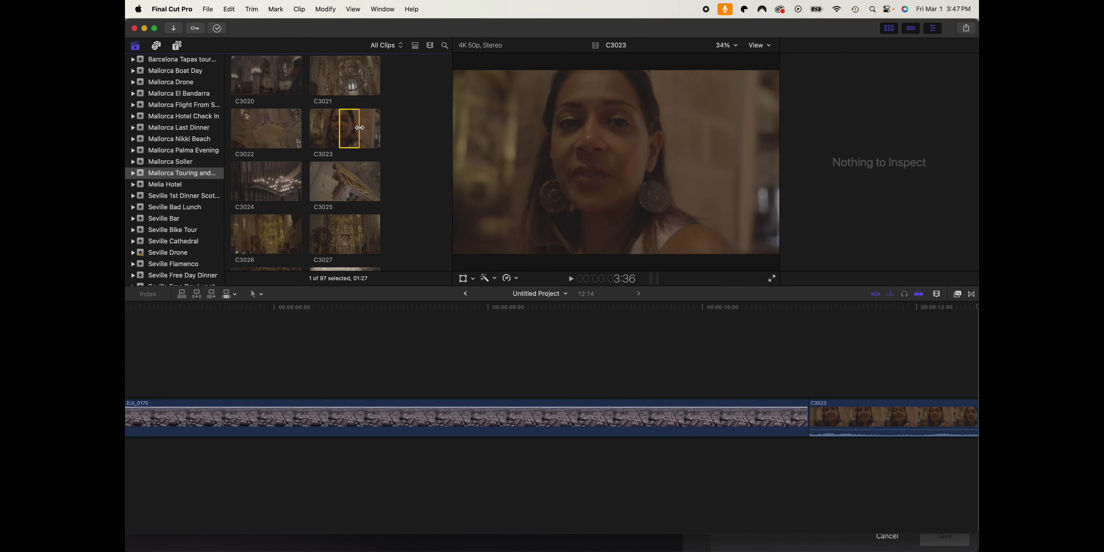
{"action": "left_click", "coordinate": [760, 352]}
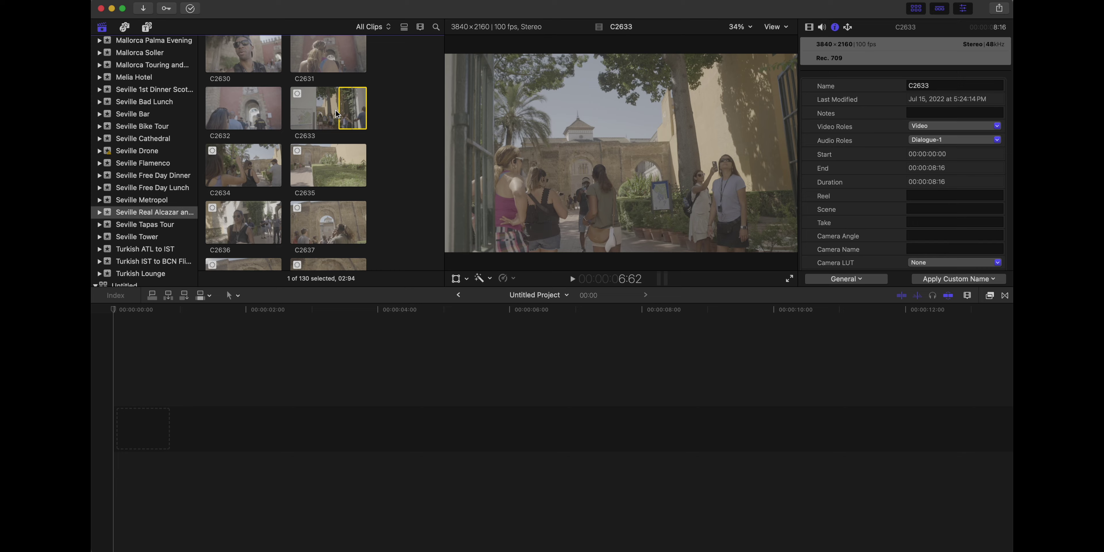
Set an out point on C2633, append that range, then append C2638 after it.
{"action": "key", "text": "o"}
{"action": "key", "text": "e"}
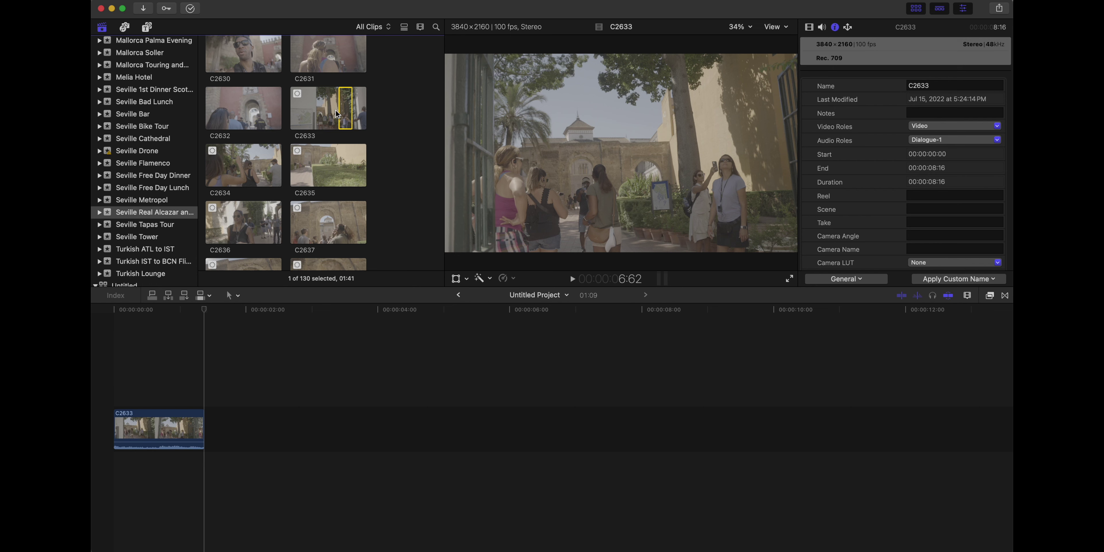
{"action": "scroll", "coordinate": [230, 166], "scroll_direction": "down", "scroll_amount": 5}
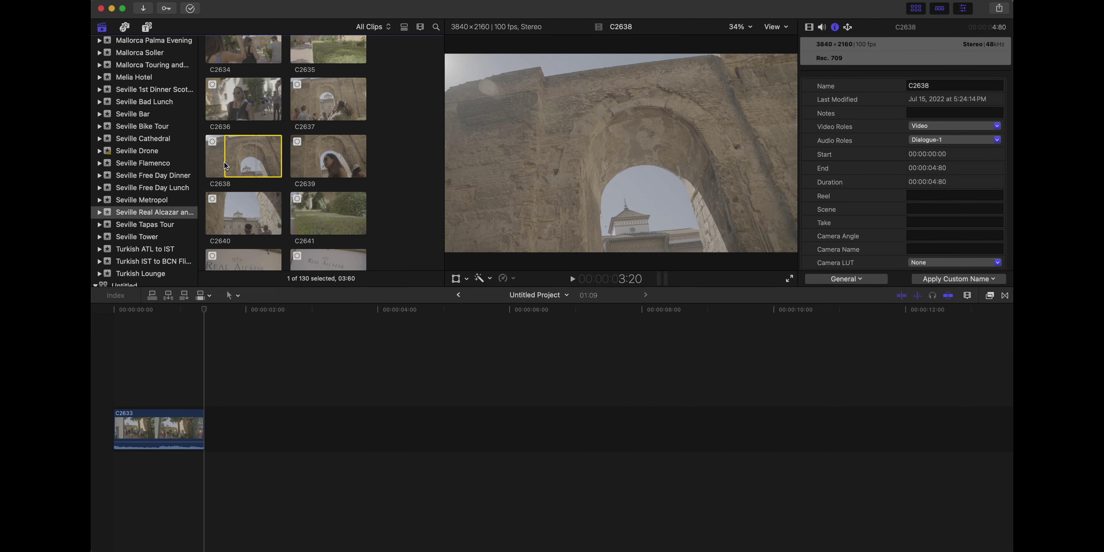
{"action": "key", "text": "e"}
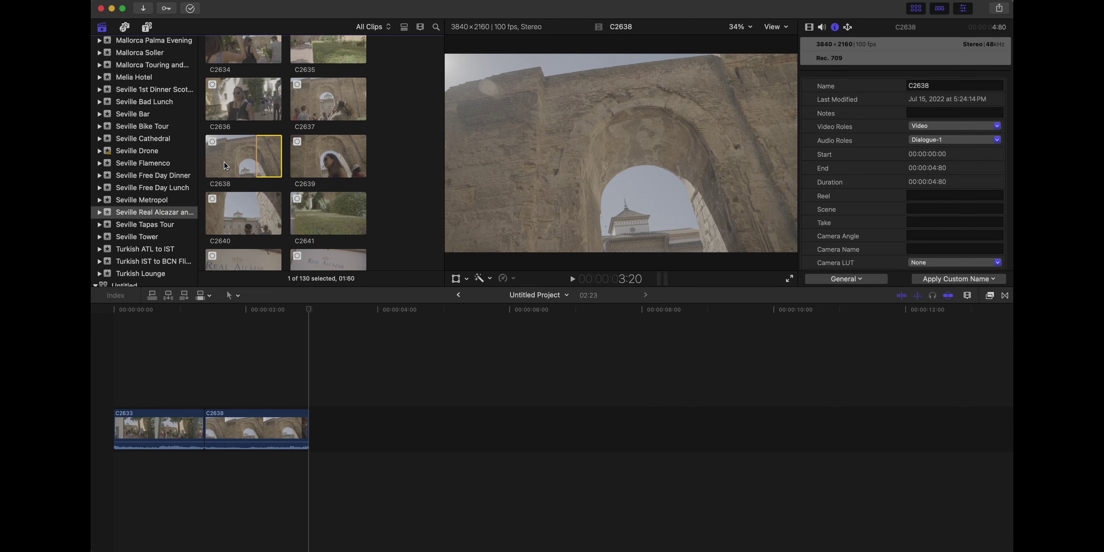
Show the clips in the Seville Drone event.
{"action": "scroll", "coordinate": [240, 172], "scroll_direction": "down", "scroll_amount": 1}
{"action": "left_click", "coordinate": [120, 371]}
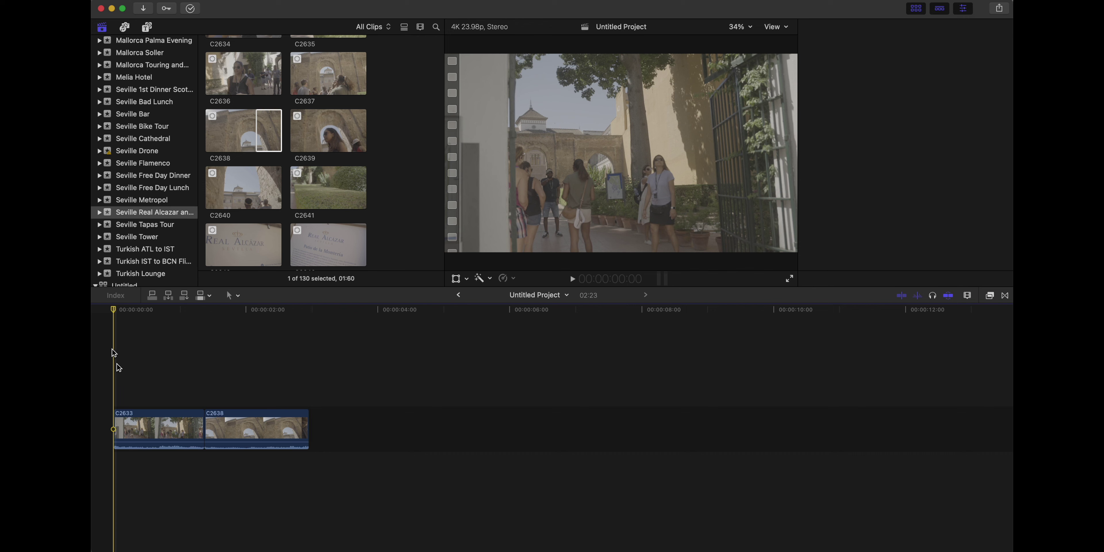
{"action": "left_click", "coordinate": [130, 152]}
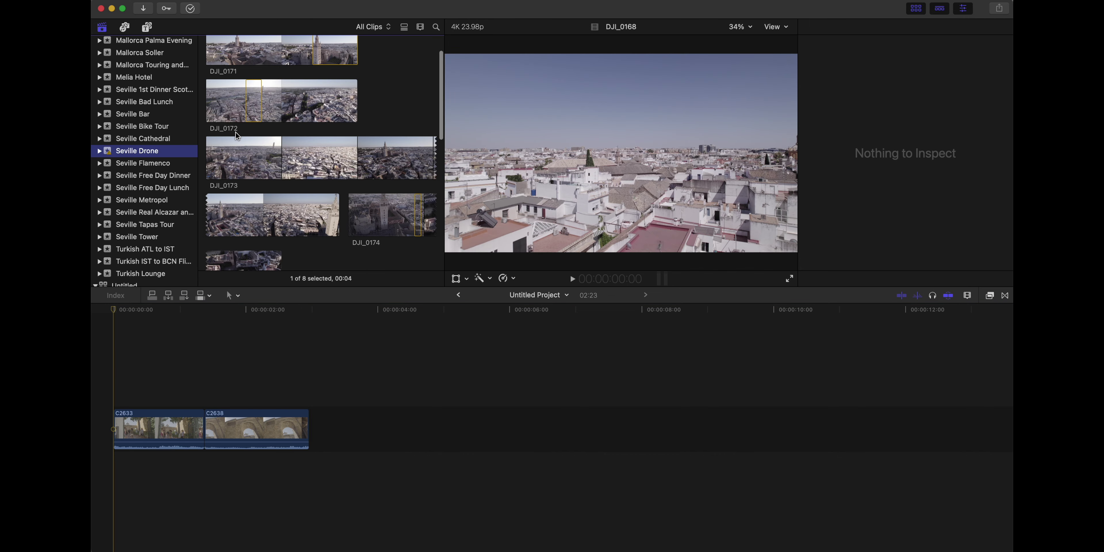
{"action": "scroll", "coordinate": [237, 136], "scroll_direction": "up", "scroll_amount": 2}
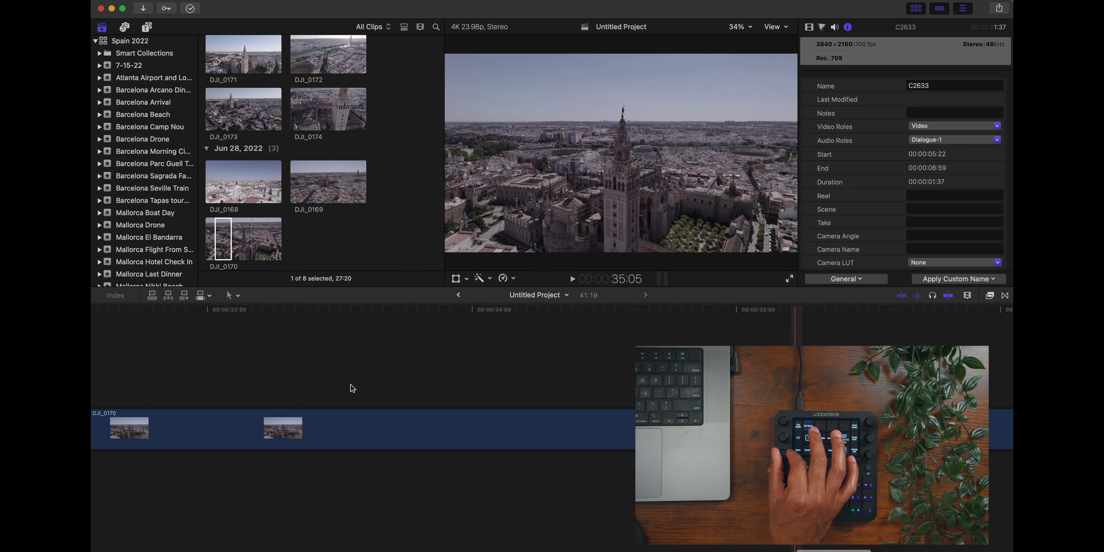
Zoom the timeline to fit the whole edit and park the playhead near 22 seconds.
{"action": "key", "text": "super+minus"}
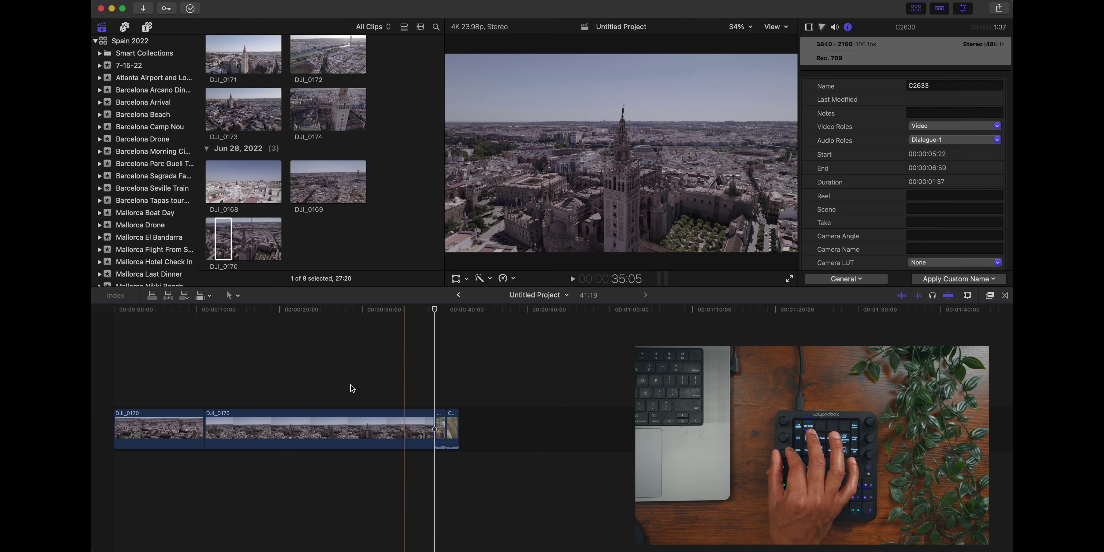
{"action": "left_click", "coordinate": [302, 379]}
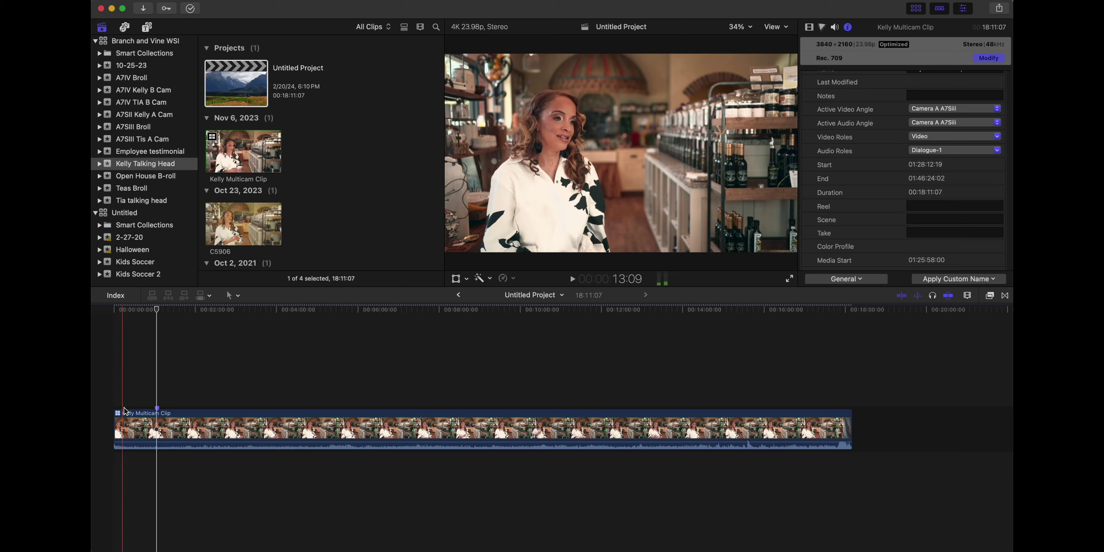
Trim the Kelly Multicam Clip's start to the playhead, split it, and remove the unwanted opening section.
{"action": "left_click", "coordinate": [144, 414]}
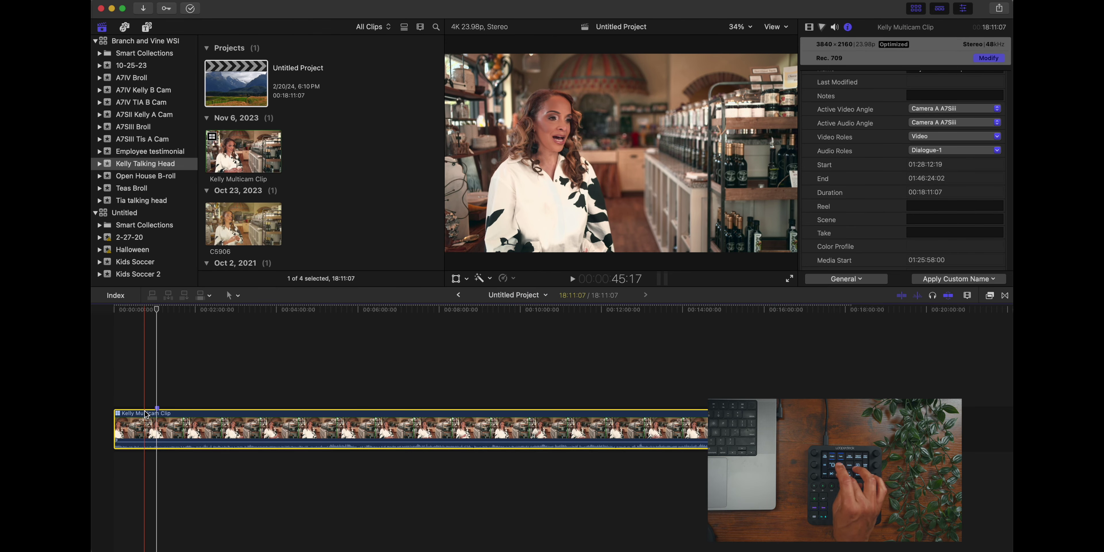
{"action": "key", "text": "alt+bracketleft"}
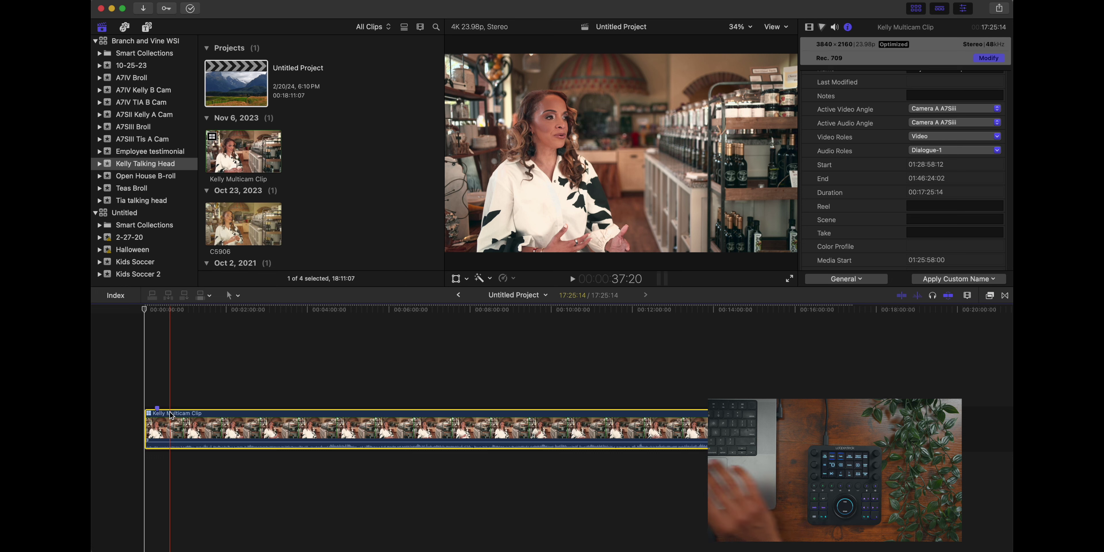
{"action": "key", "text": "super+b"}
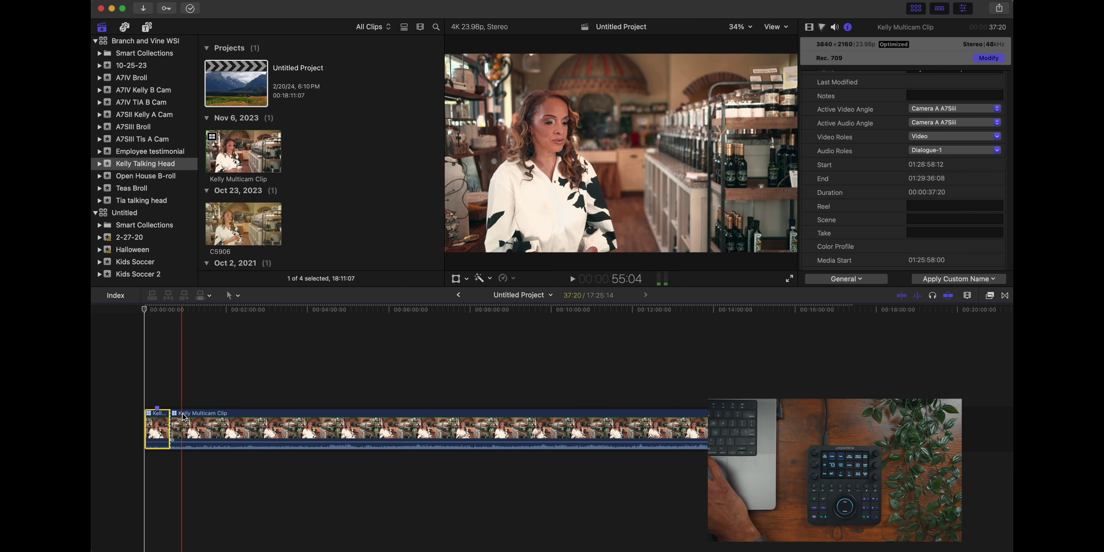
{"action": "key", "text": "super+equal"}
{"action": "key", "text": "super+equal"}
{"action": "key", "text": "super+equal"}
{"action": "key", "text": "super+equal"}
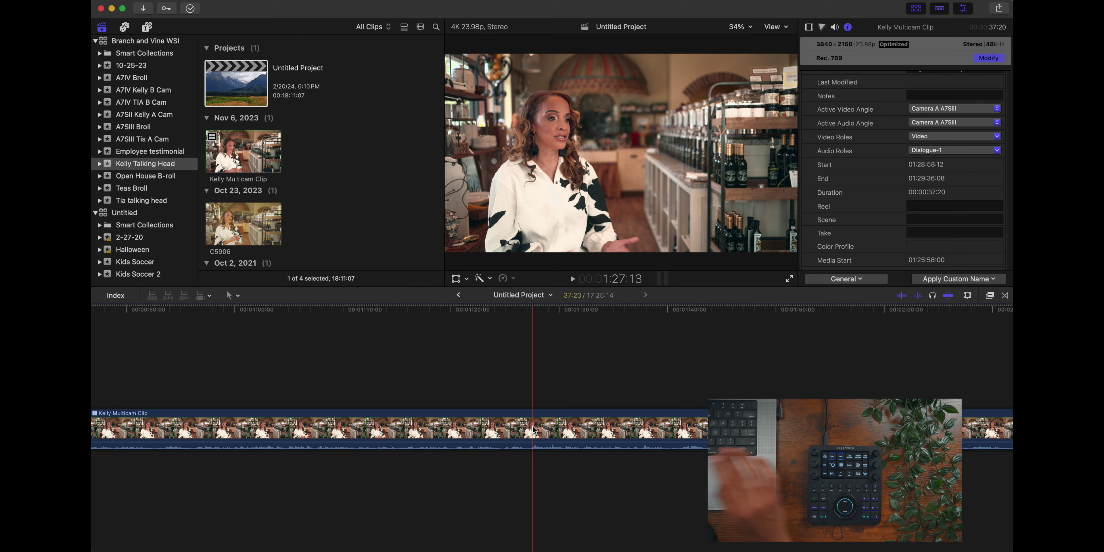
{"action": "key", "text": "alt+bracketleft"}
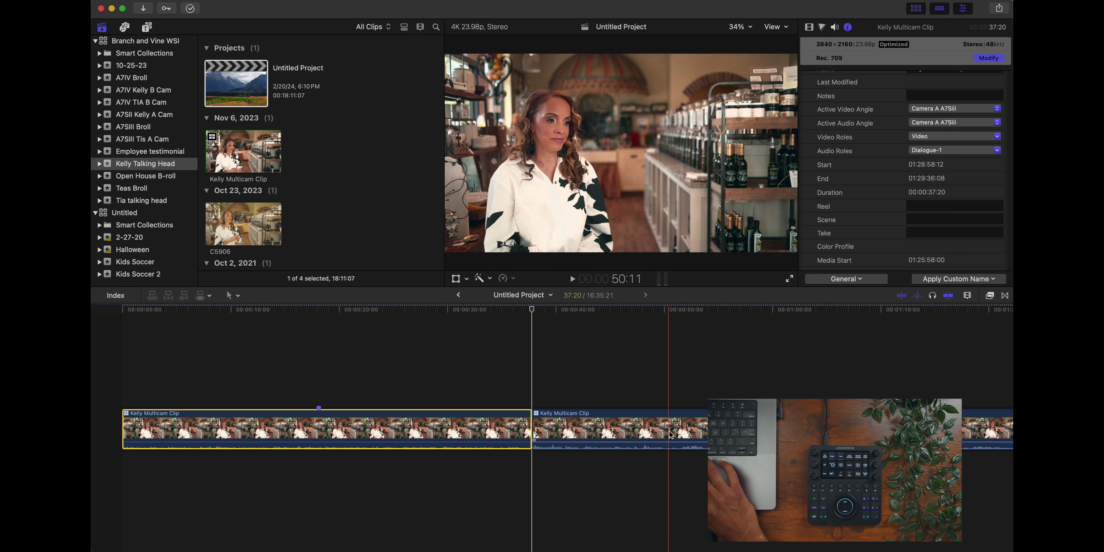
Split at the next cut point, remove the unwanted section, zoom back out and split again.
{"action": "key", "text": "super+b"}
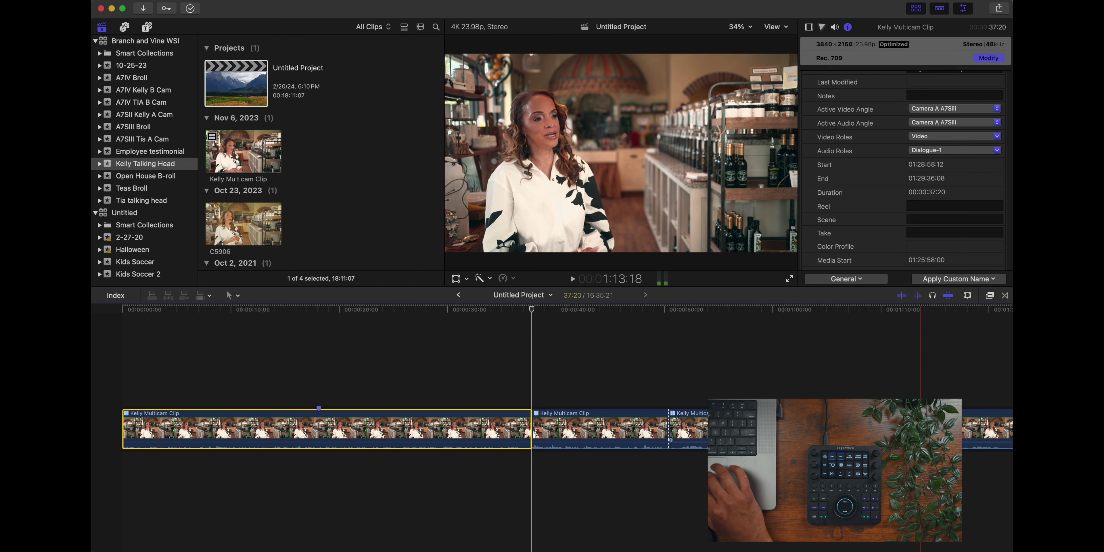
{"action": "scroll", "coordinate": [942, 412], "scroll_direction": "right", "scroll_amount": 5}
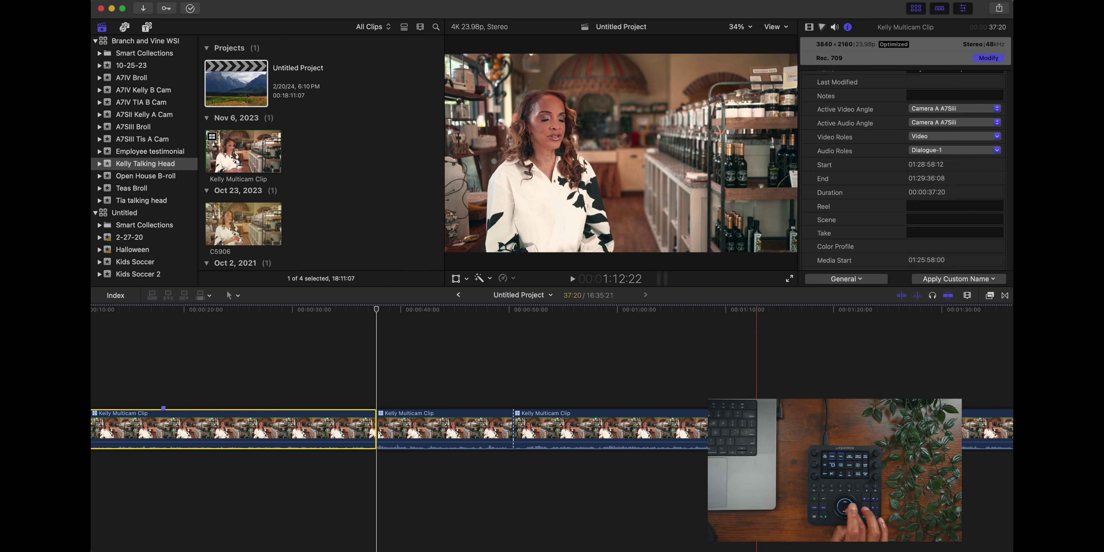
{"action": "key", "text": "Left"}
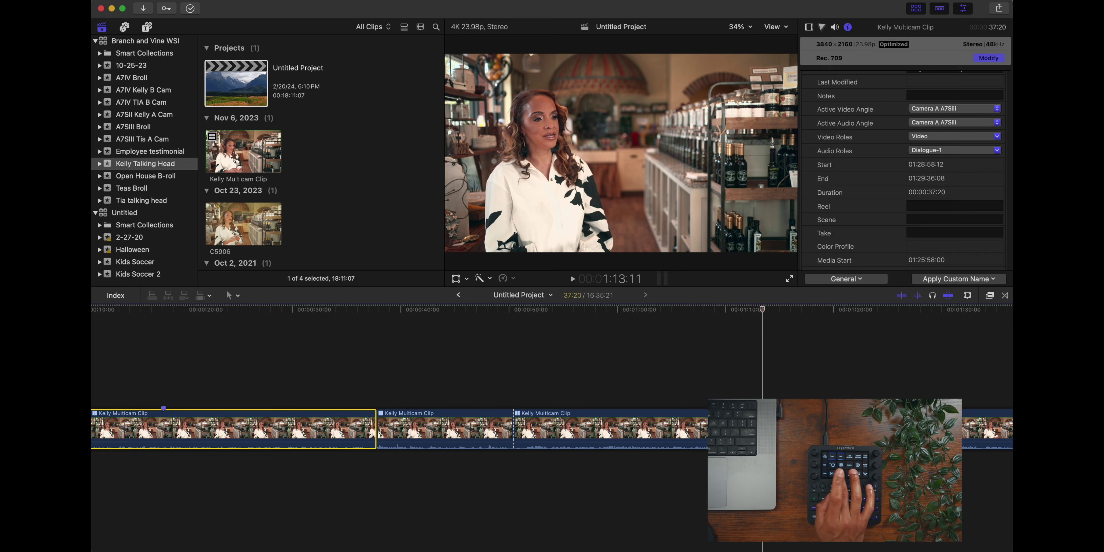
{"action": "key", "text": "super+z"}
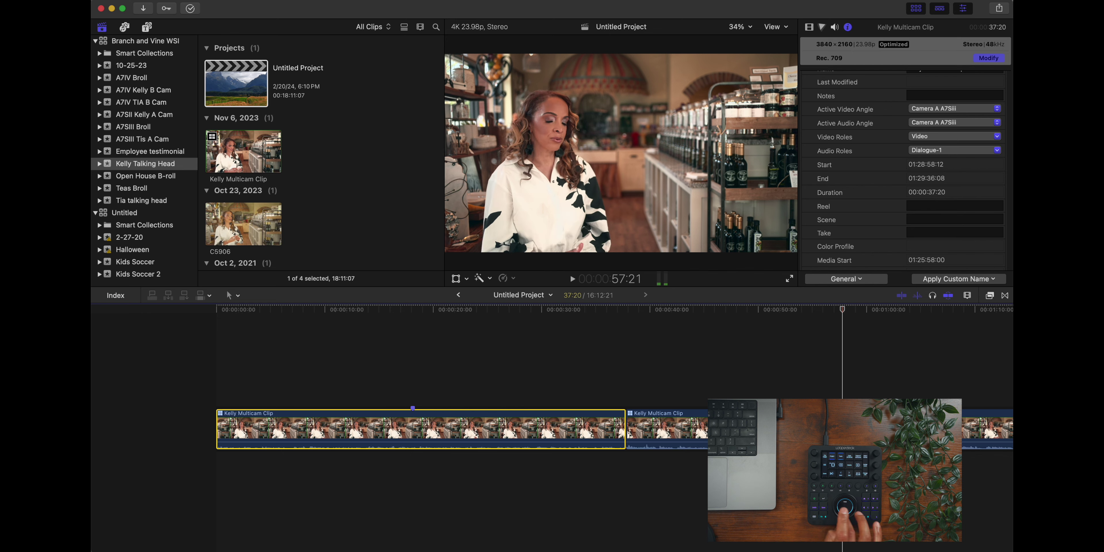
{"action": "key", "text": "super+minus"}
{"action": "key", "text": "super+minus"}
{"action": "key", "text": "super+minus"}
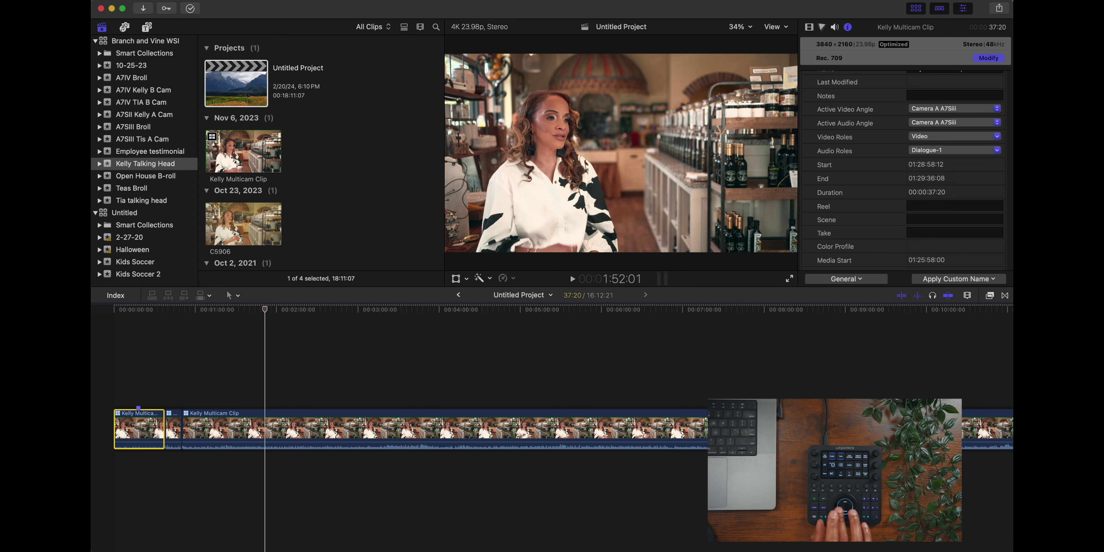
{"action": "key", "text": "super+b"}
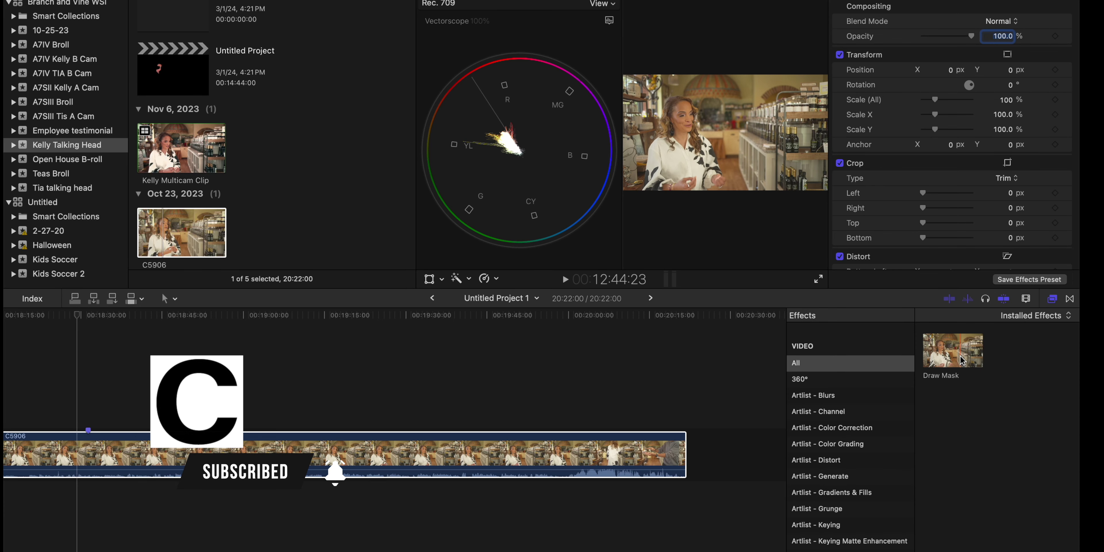
Apply Draw Mask to clip C5906 and park the playhead at 18:33:00.
{"action": "mouse_move", "coordinate": [941, 363]}
{"action": "left_mouse_down"}
{"action": "mouse_move", "coordinate": [242, 463]}
{"action": "mouse_move", "coordinate": [129, 454]}
{"action": "left_mouse_up"}
{"action": "left_click", "coordinate": [88, 401]}
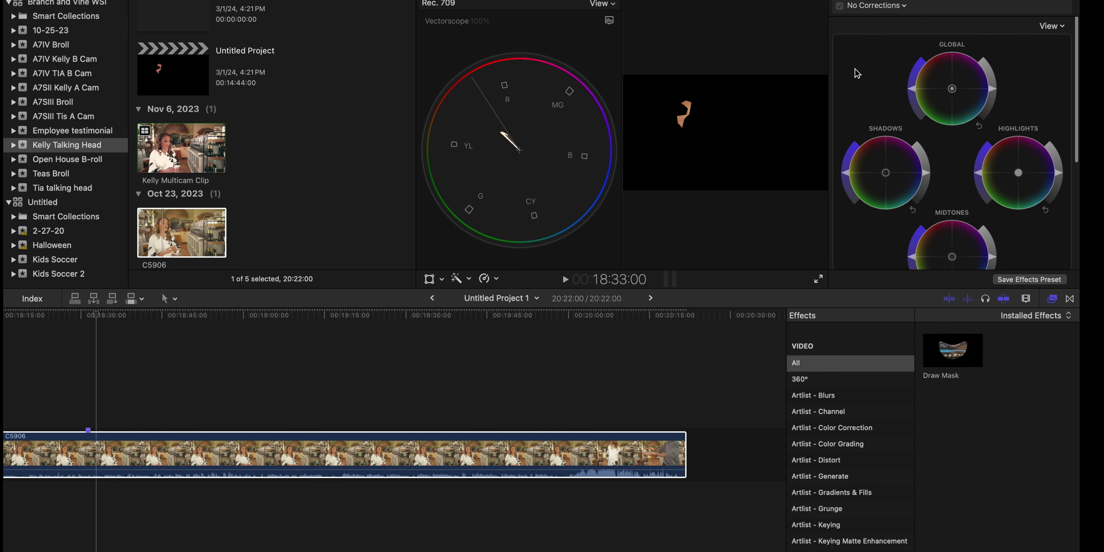
Raise the Color Wheels 1 tint of the masked area, then disable the Draw Mask.
{"action": "scroll", "coordinate": [855, 73], "scroll_direction": "down", "scroll_amount": 5}
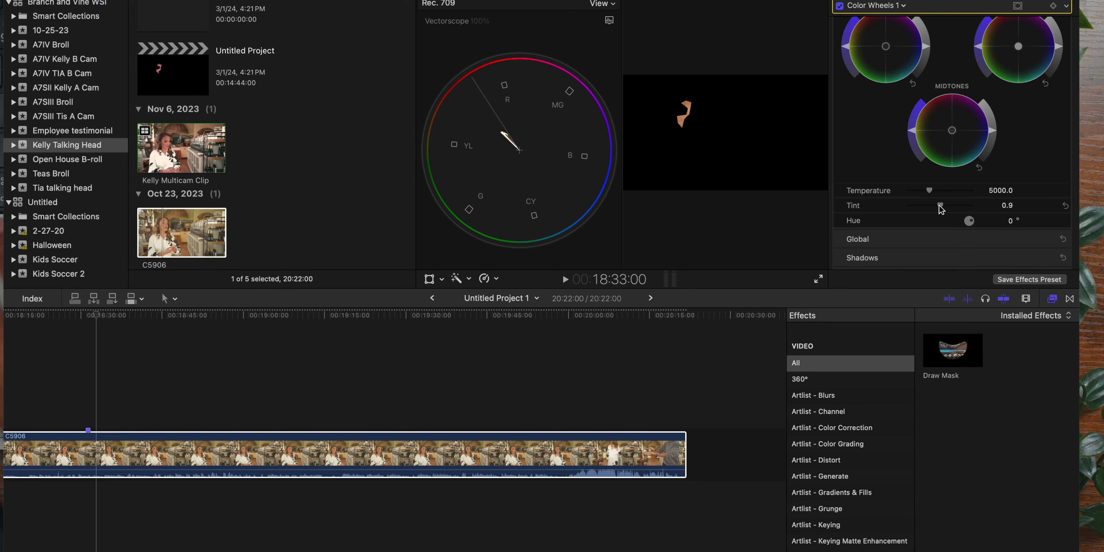
{"action": "left_click_drag", "start_coordinate": [941, 209], "coordinate": [949, 209]}
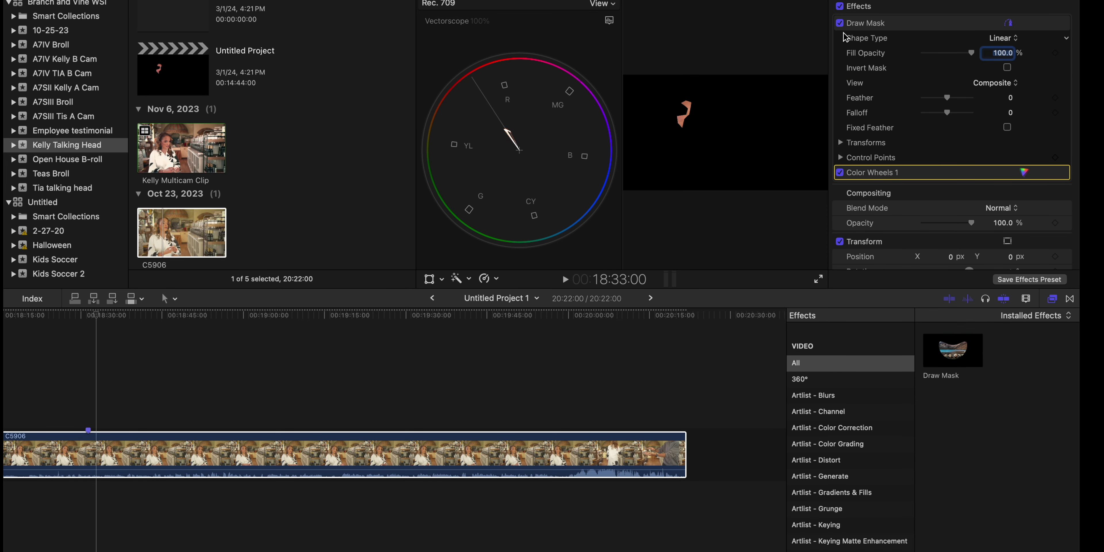
{"action": "left_click", "coordinate": [839, 23]}
{"action": "key", "text": "super+7"}
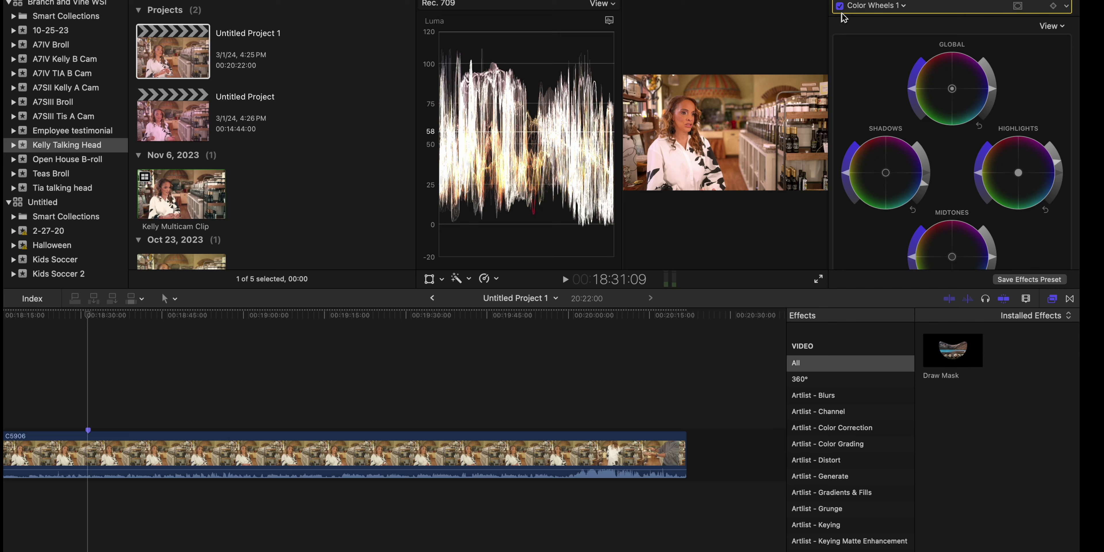
Toggle Color Wheels 1 off and back on to compare the ungraded and graded image.
{"action": "left_click", "coordinate": [839, 6]}
{"action": "left_click", "coordinate": [839, 6]}
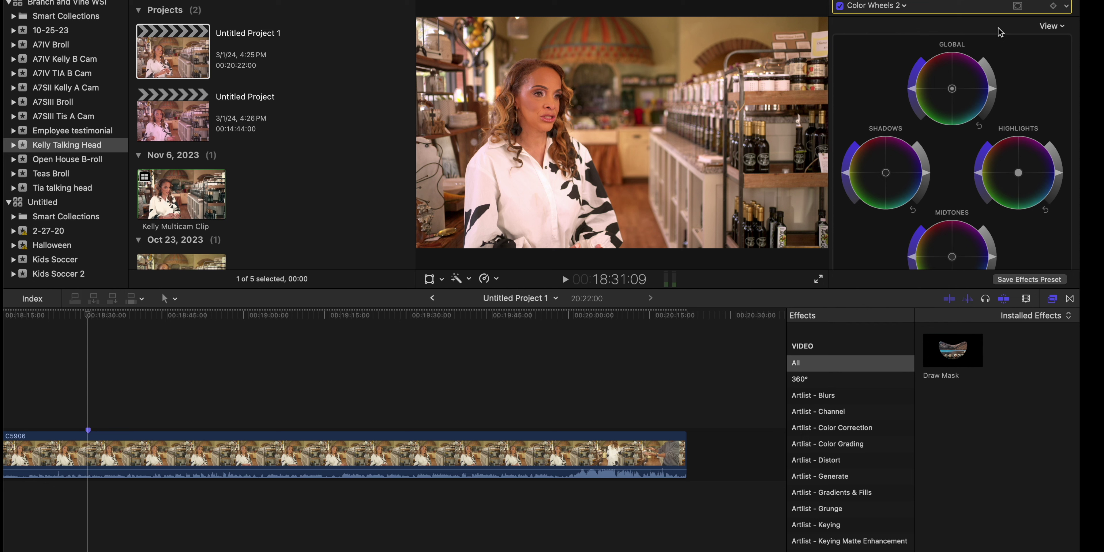
Add a color mask to Color Wheels 2, set it to Outside, and push the Global wheel toward teal.
{"action": "left_click", "coordinate": [1016, 6]}
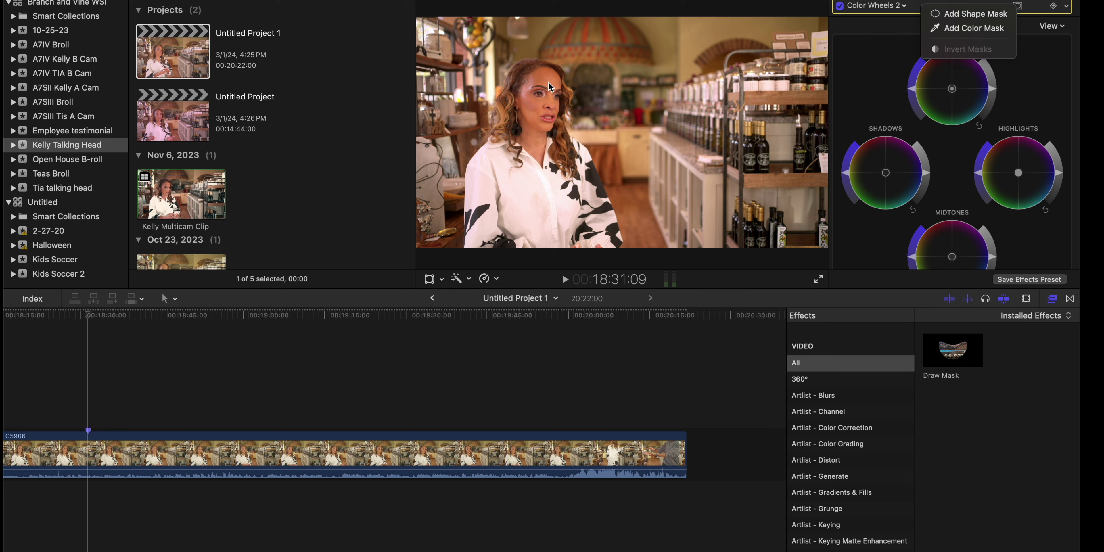
{"action": "left_click", "coordinate": [973, 27]}
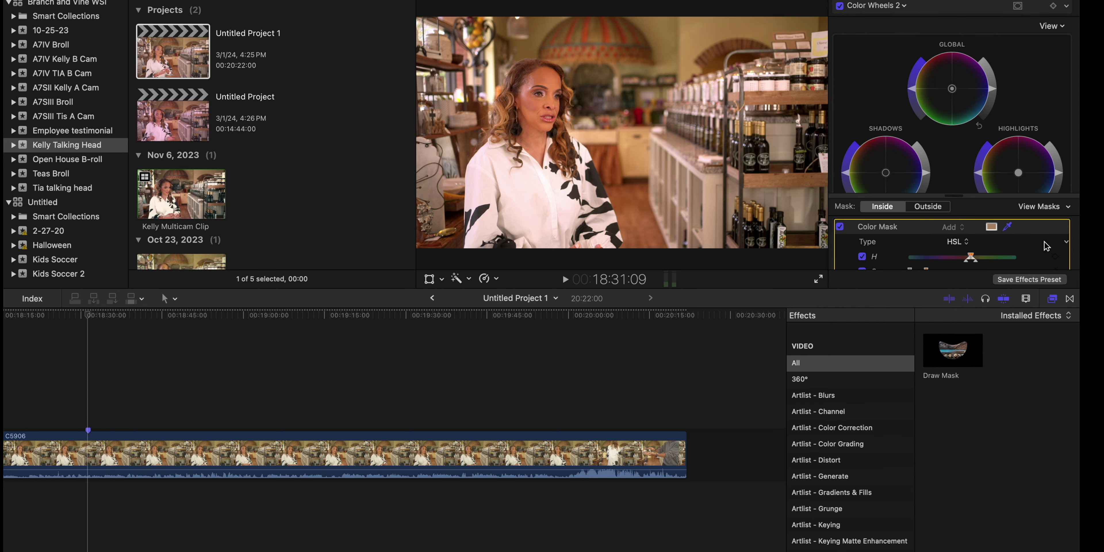
{"action": "left_click", "coordinate": [928, 208]}
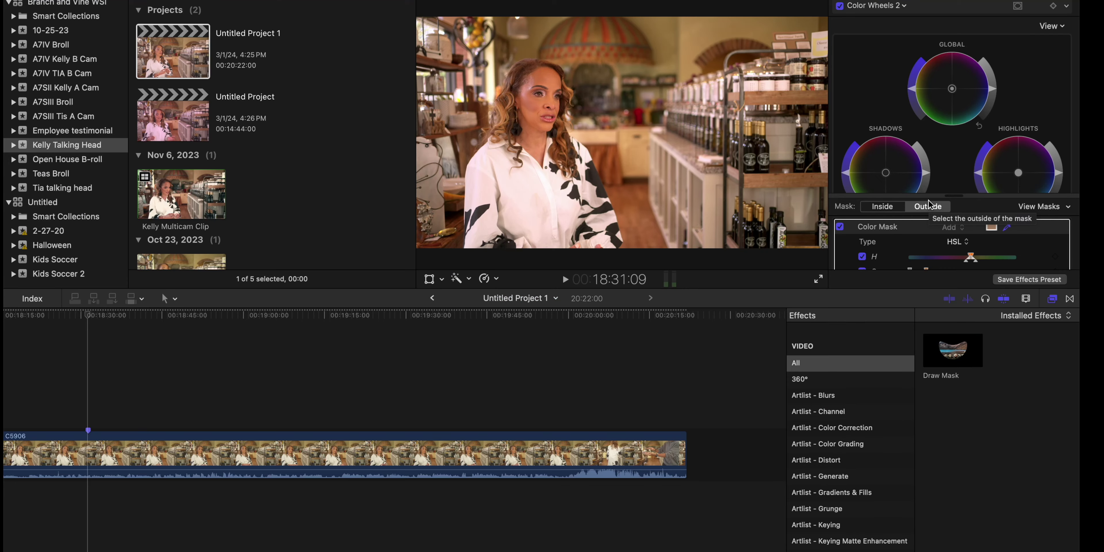
{"action": "left_click_drag", "start_coordinate": [952, 88], "coordinate": [959, 95]}
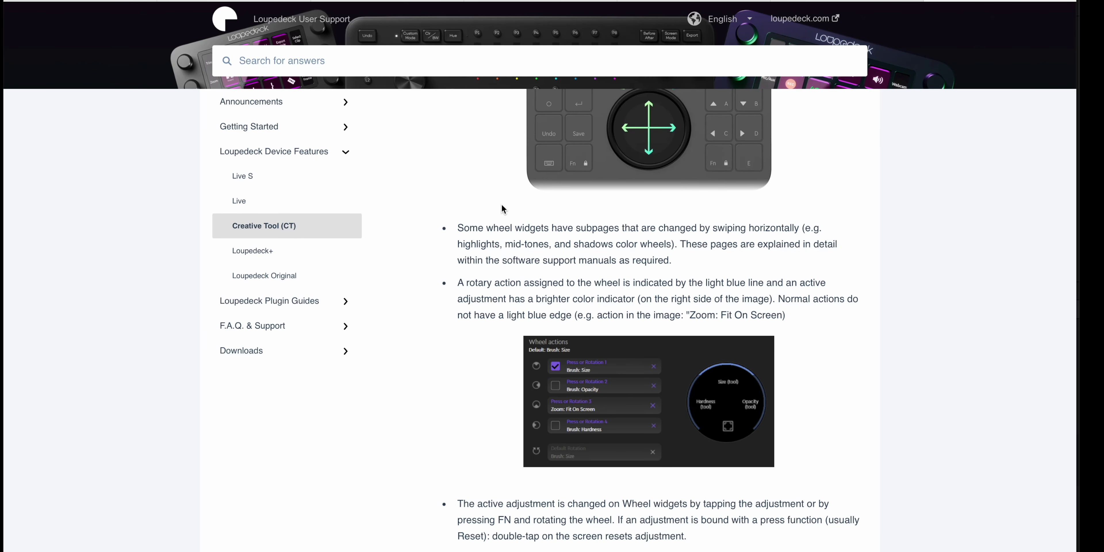
Scroll down the Creative Tool (CT) support page to the wheel feature descriptions.
{"action": "scroll", "coordinate": [503, 209], "scroll_direction": "down", "scroll_amount": 4}
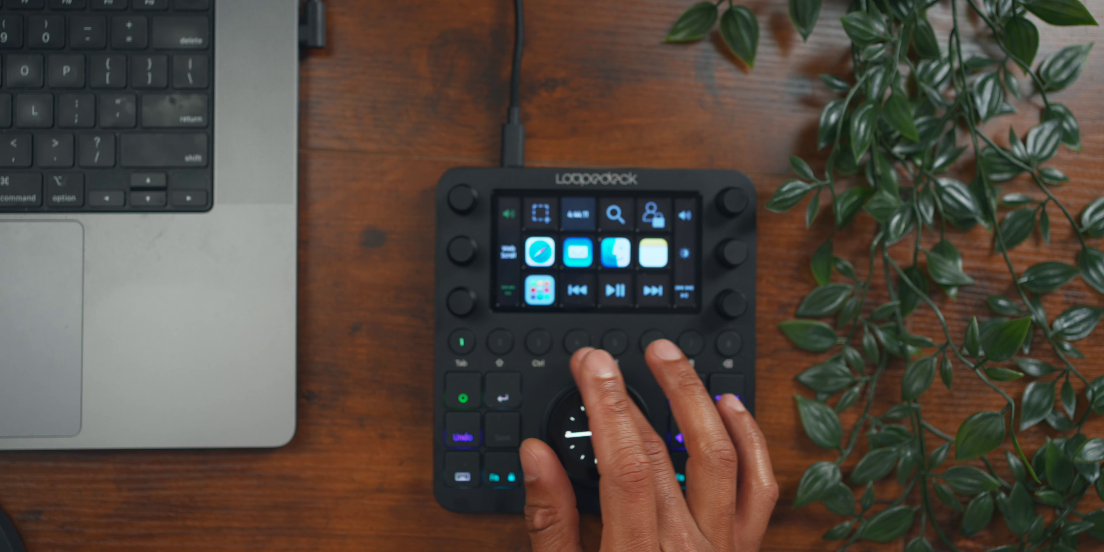